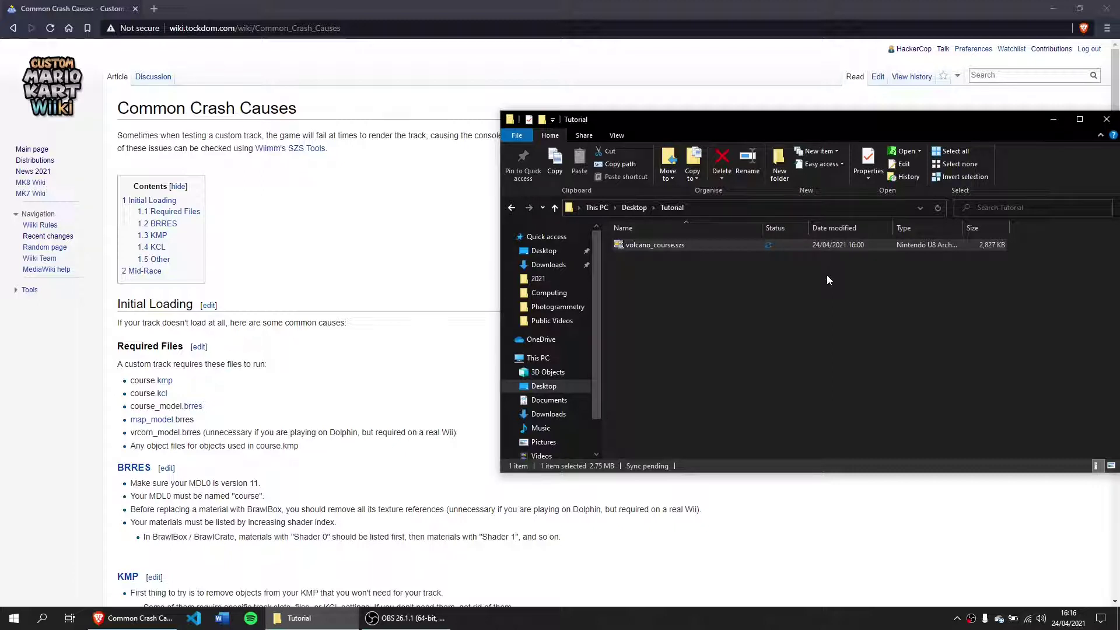
Select volcano_course.szs in the Tutorial folder and put the cursor in Explorer's address bar.
{"action": "left_click", "coordinate": [827, 274]}
{"action": "left_click", "coordinate": [669, 245]}
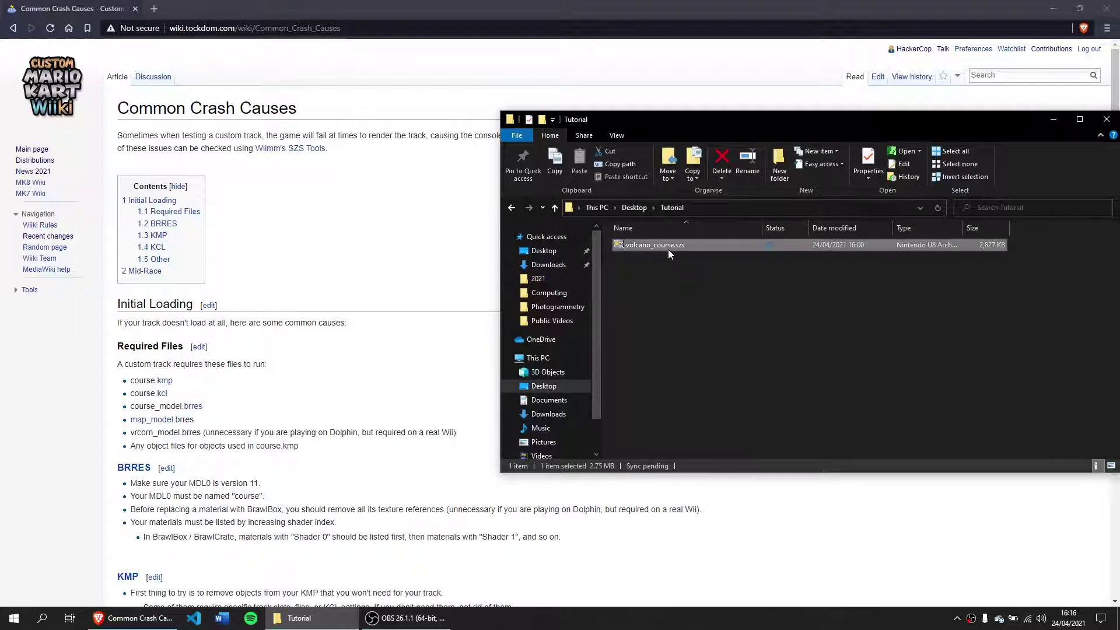
{"action": "left_click", "coordinate": [714, 207]}
Open a command prompt in the Tutorial folder and run wszst check on volcano_course.szs.
{"action": "type", "text": "cm"}
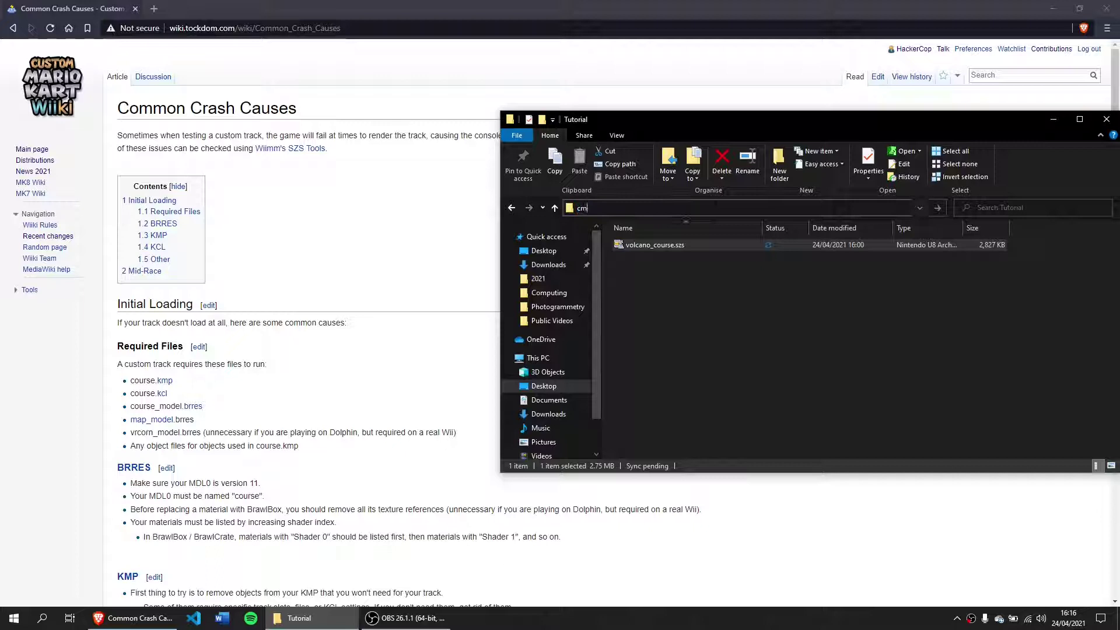
{"action": "type", "text": "d"}
{"action": "key", "text": "Return"}
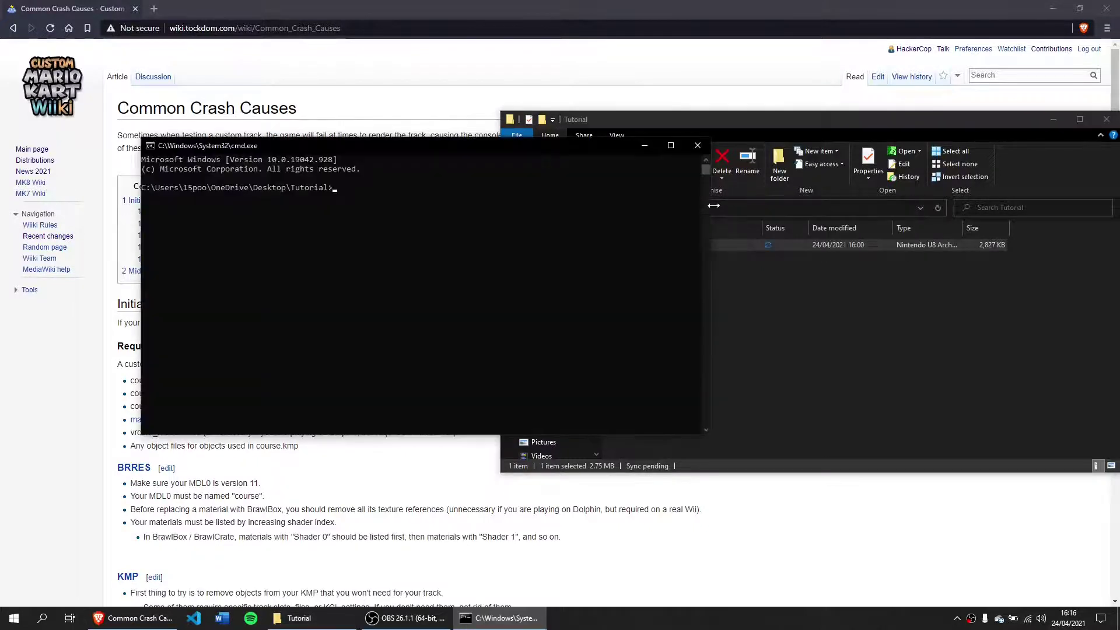
{"action": "type", "text": "wszst check v"}
{"action": "key", "text": "Tab"}
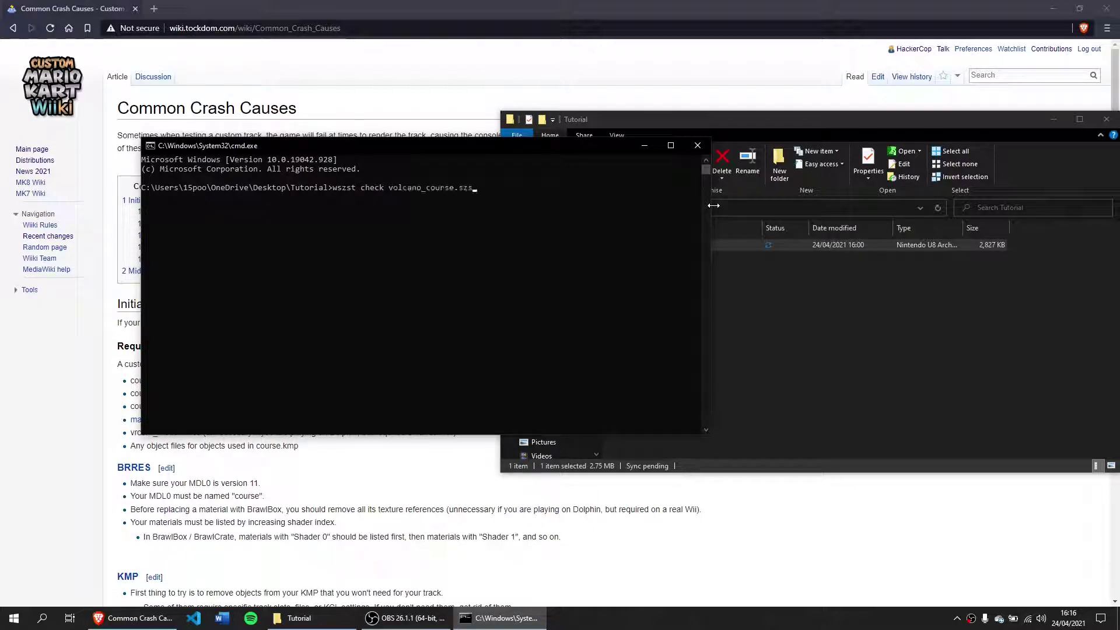
{"action": "key", "text": "Return"}
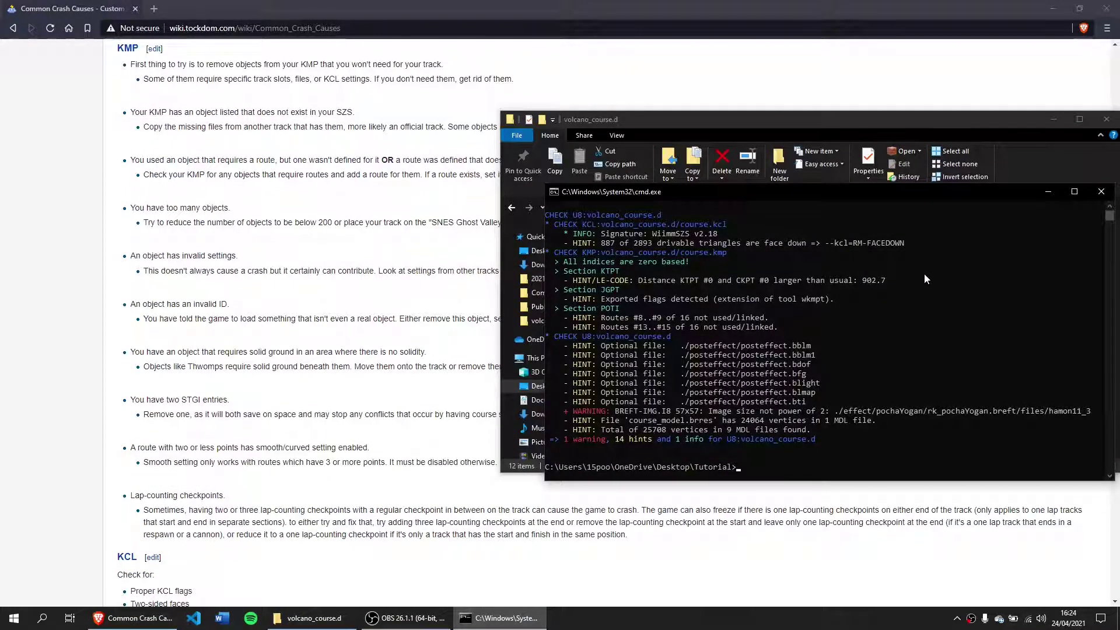
{"action": "scroll", "coordinate": [924, 279], "scroll_direction": "up", "scroll_amount": 2}
{"action": "scroll", "coordinate": [693, 327], "scroll_direction": "down", "scroll_amount": 1}
{"action": "scroll", "coordinate": [692, 326], "scroll_direction": "down", "scroll_amount": 2}
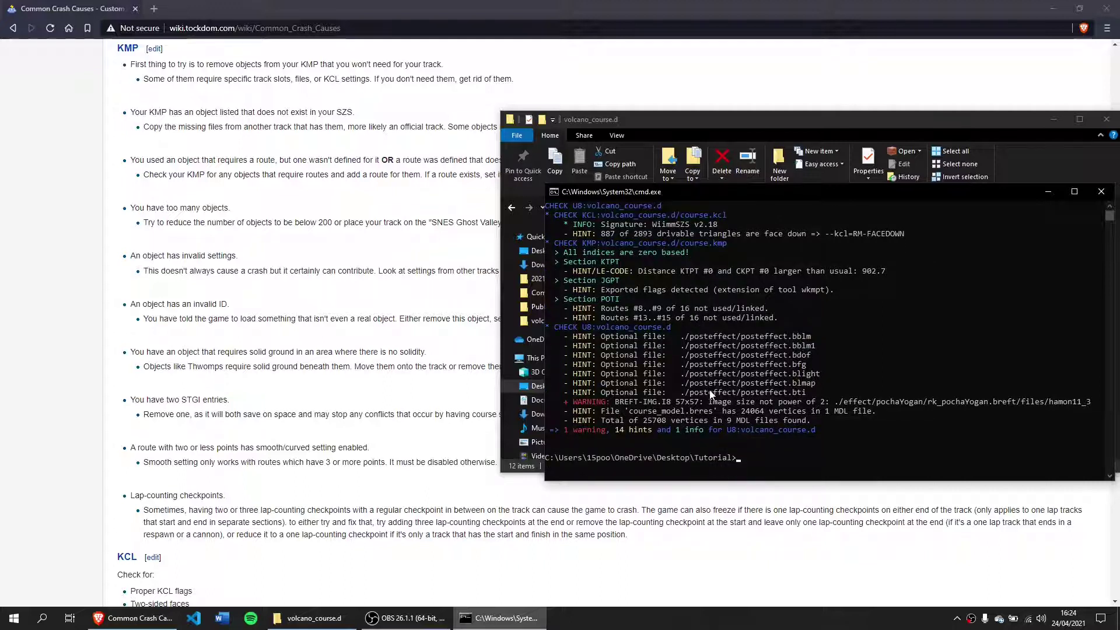
{"action": "scroll", "coordinate": [711, 394], "scroll_direction": "up", "scroll_amount": 1}
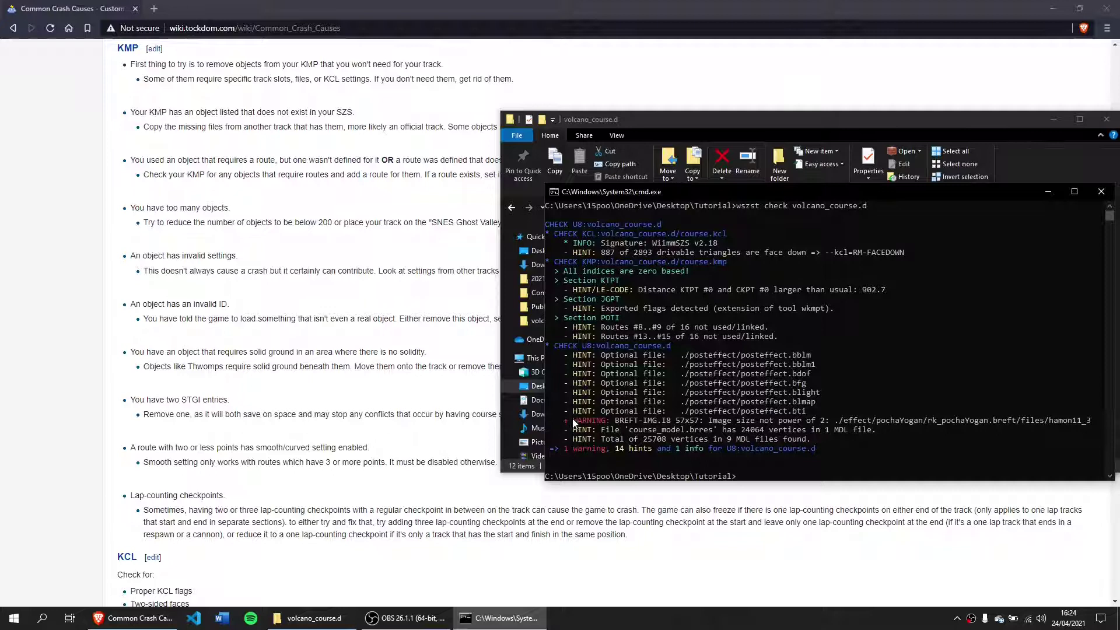
{"action": "left_click_drag", "start_coordinate": [573, 420], "coordinate": [674, 422]}
{"action": "left_click", "coordinate": [677, 421]}
{"action": "scroll", "coordinate": [676, 428], "scroll_direction": "up", "scroll_amount": 1}
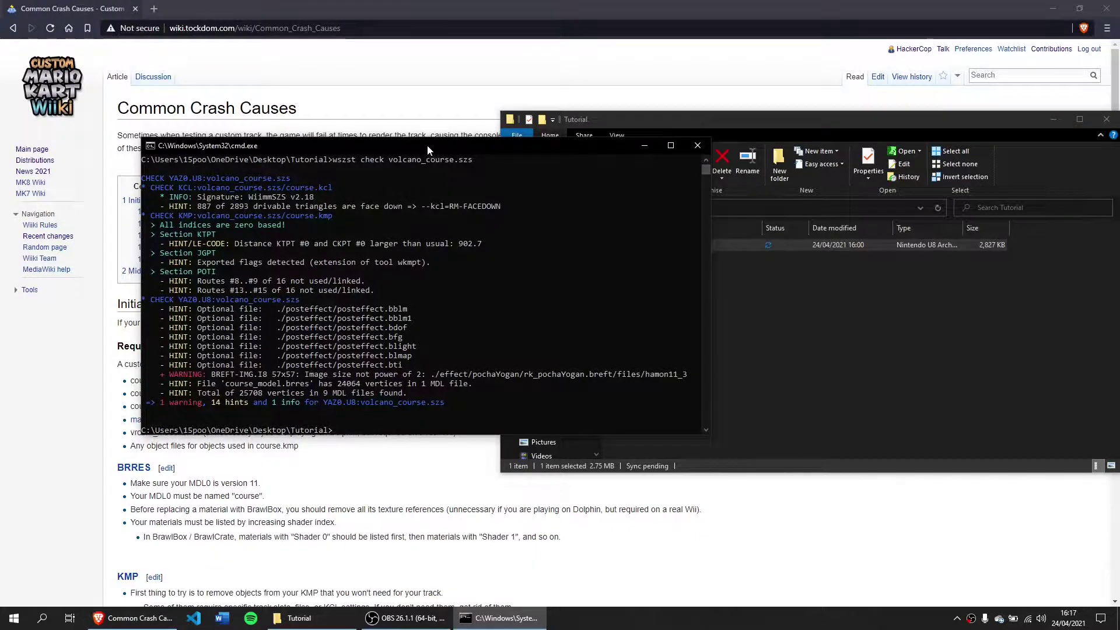
Move the Command Prompt window right and down, beside the wiki page.
{"action": "left_click_drag", "start_coordinate": [427, 150], "coordinate": [861, 161]}
{"action": "left_click_drag", "start_coordinate": [963, 169], "coordinate": [891, 218]}
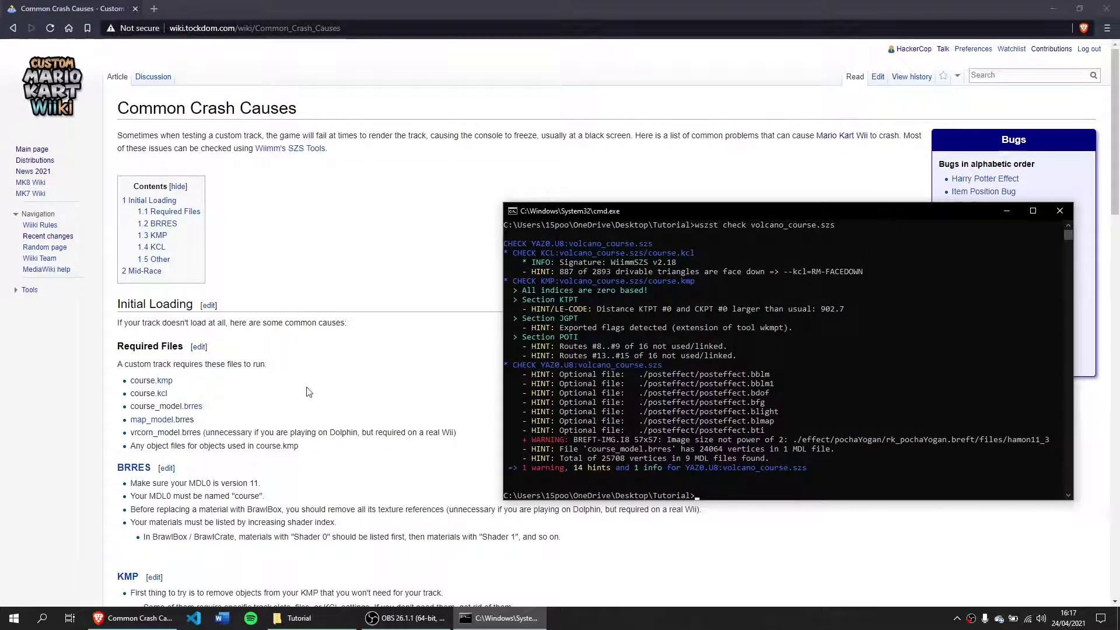
{"action": "scroll", "coordinate": [309, 392], "scroll_direction": "down", "scroll_amount": 1}
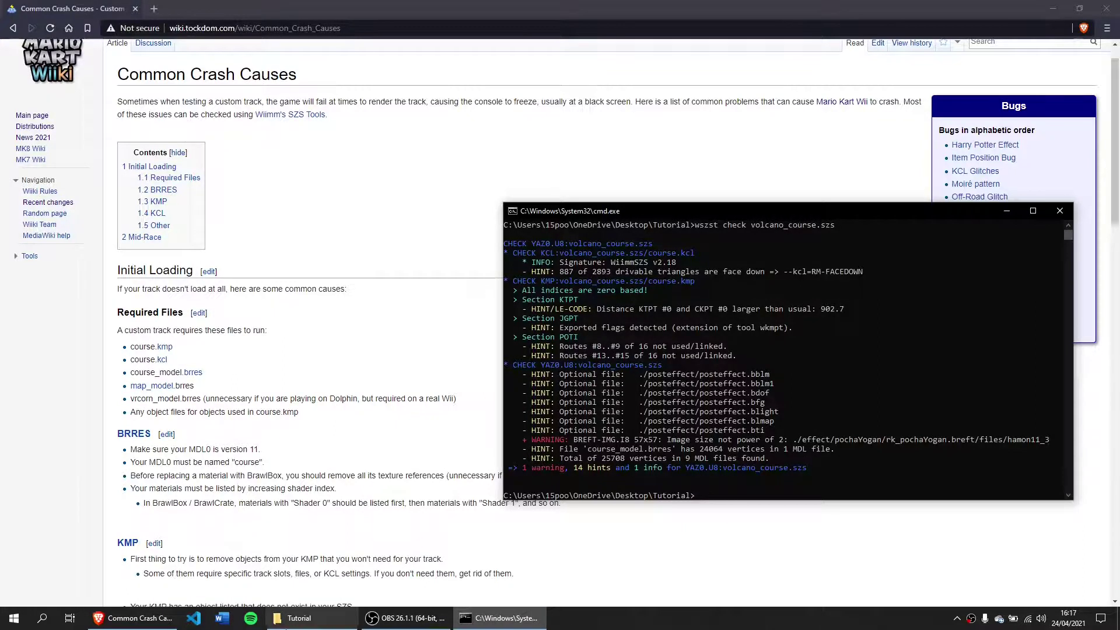
{"action": "left_click", "coordinate": [300, 617]}
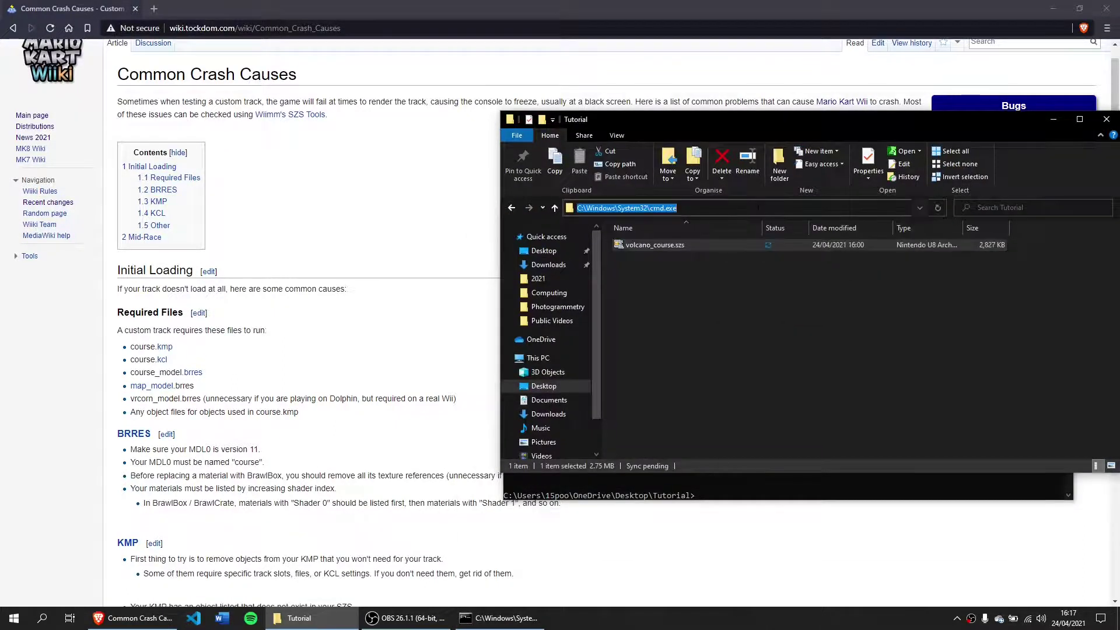
{"action": "left_click", "coordinate": [706, 486]}
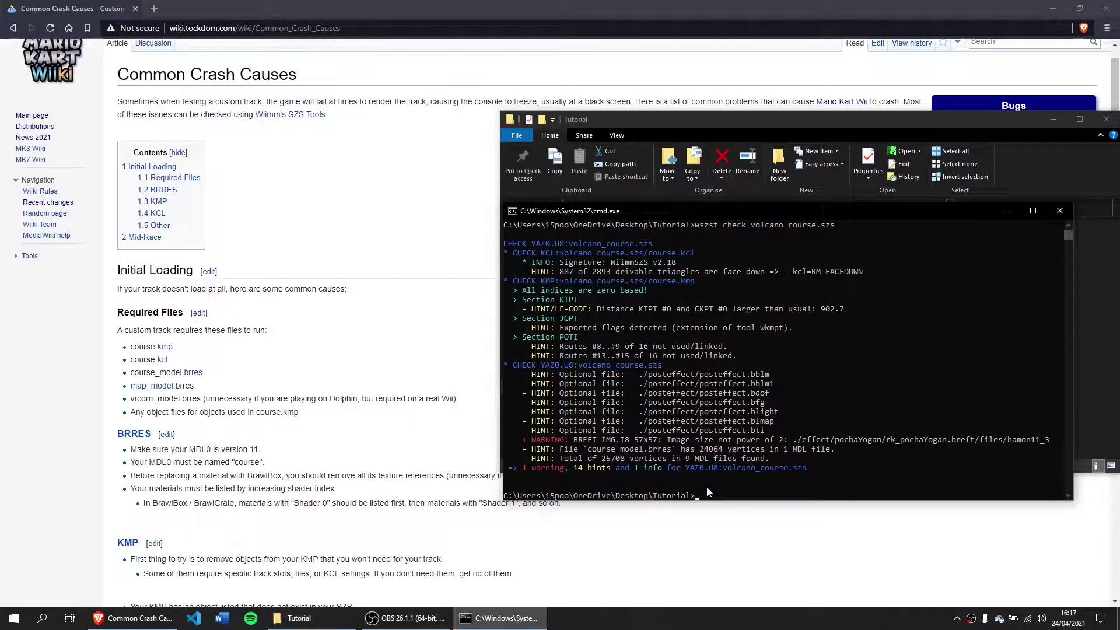
Run wszst extract volcano_course.szs and select the new volcano_course.d folder in Explorer.
{"action": "type", "text": "wszst extravt"}
{"action": "key", "text": "BackSpace"}
{"action": "key", "text": "BackSpace"}
{"action": "key", "text": "BackSpace"}
{"action": "type", "text": "ct volcano_course.szs"}
{"action": "key", "text": "Return"}
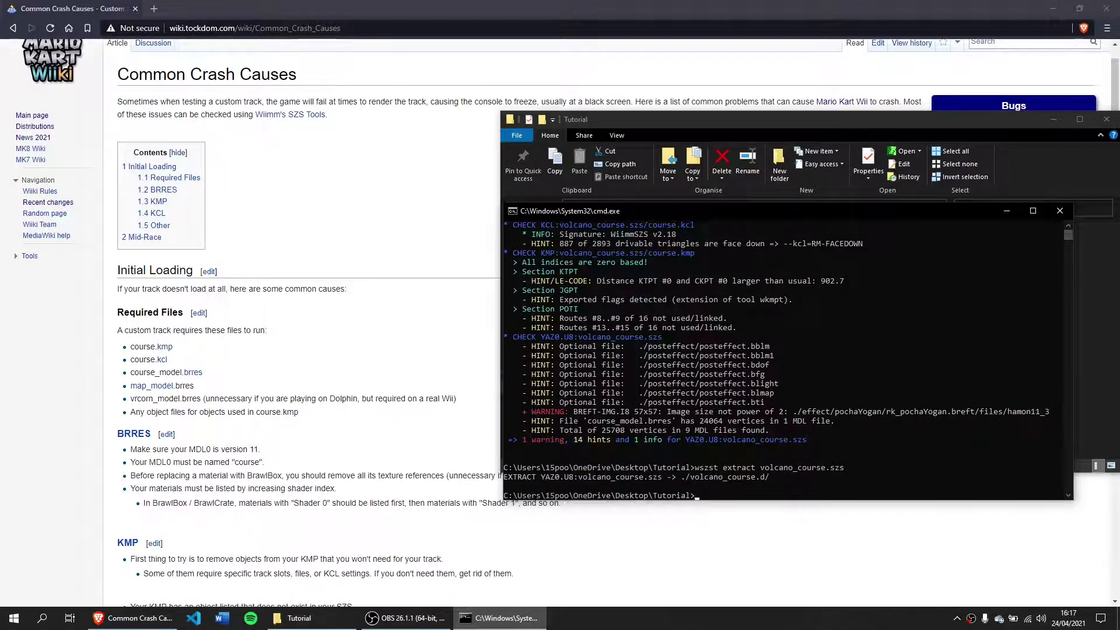
{"action": "left_click", "coordinate": [703, 196]}
{"action": "left_click", "coordinate": [701, 245]}
Open volcano_course.d and select course_model.brres among its 12 extracted items.
{"action": "double_click", "coordinate": [701, 245]}
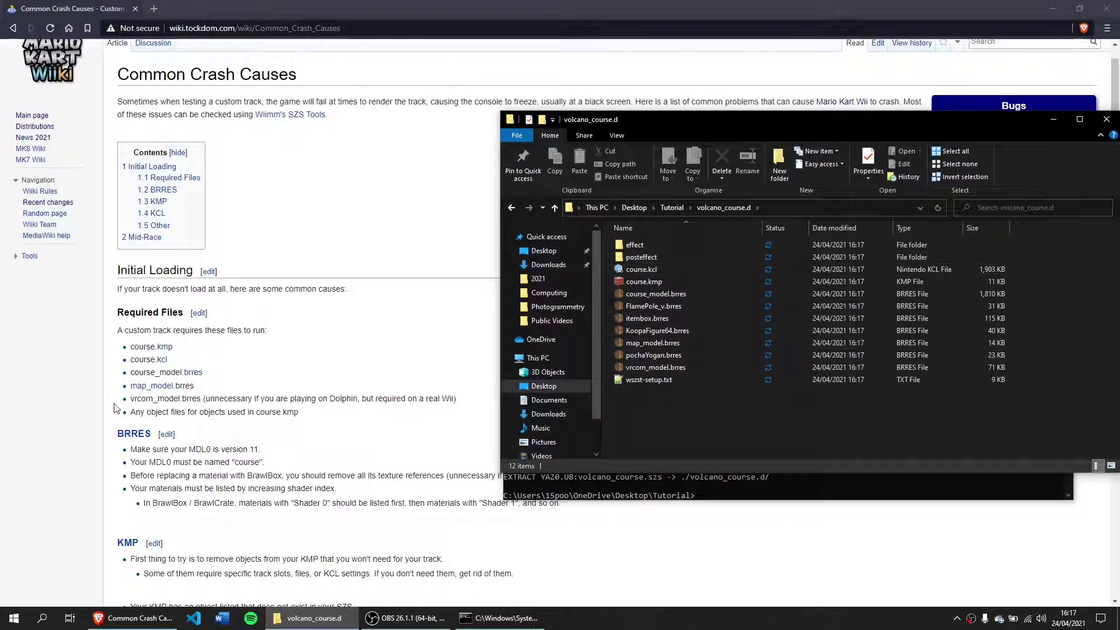
{"action": "left_click", "coordinate": [674, 484]}
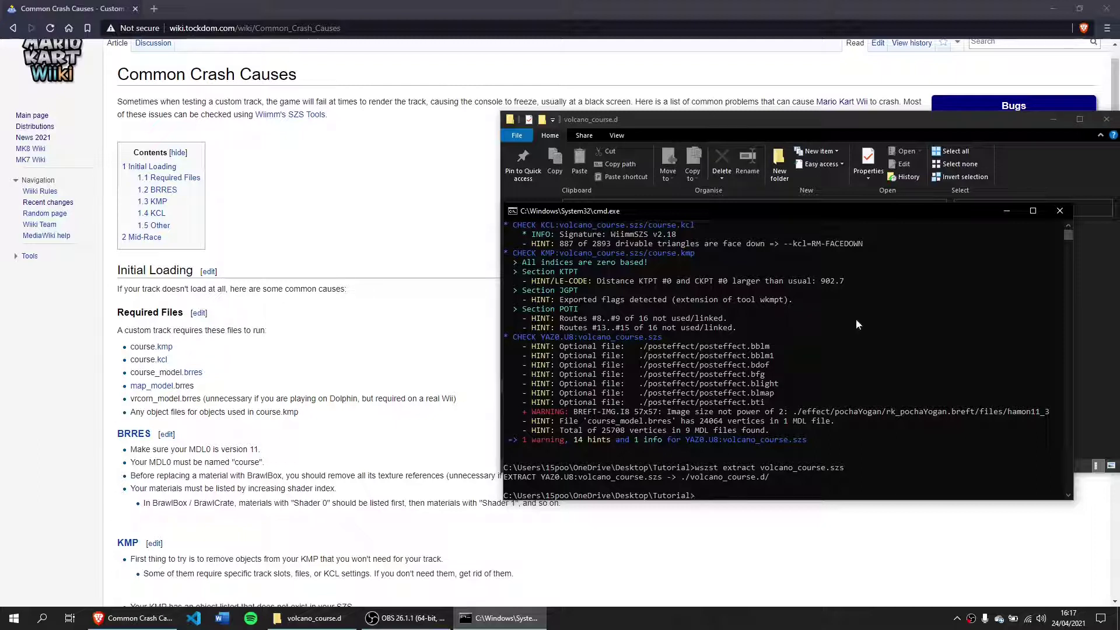
{"action": "left_click", "coordinate": [1088, 278]}
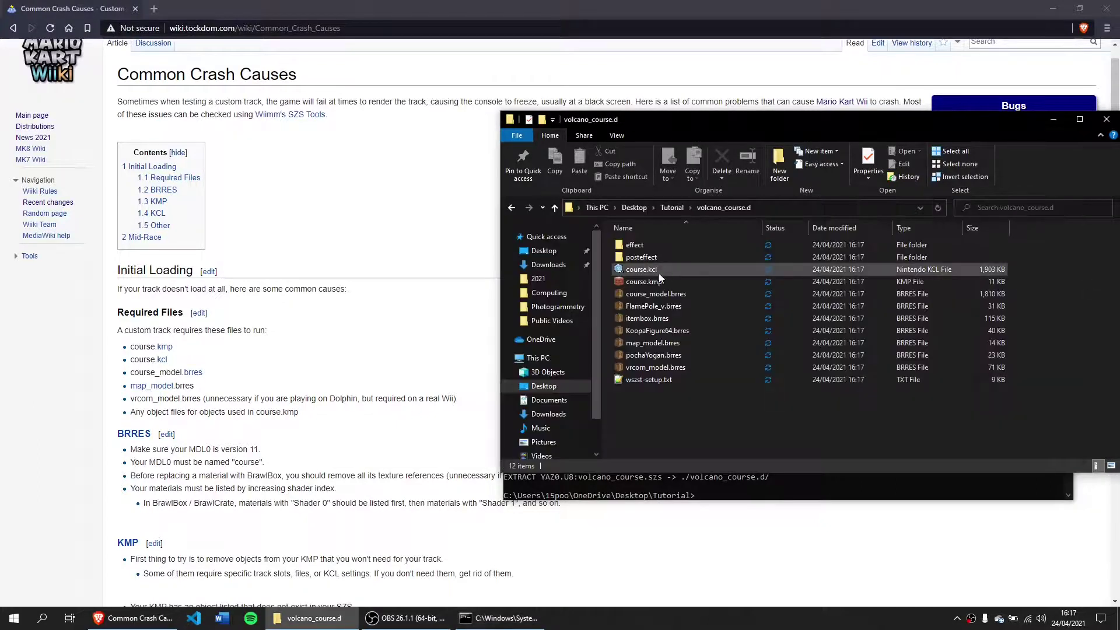
{"action": "left_click", "coordinate": [657, 295]}
{"action": "double_click", "coordinate": [657, 295]}
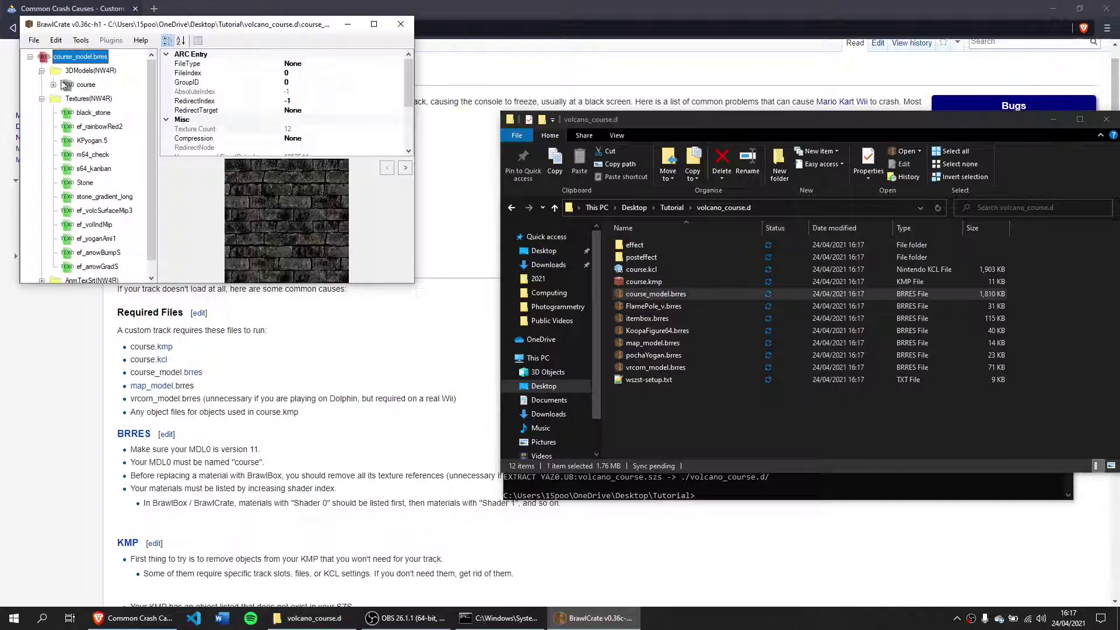
{"action": "left_click", "coordinate": [84, 85]}
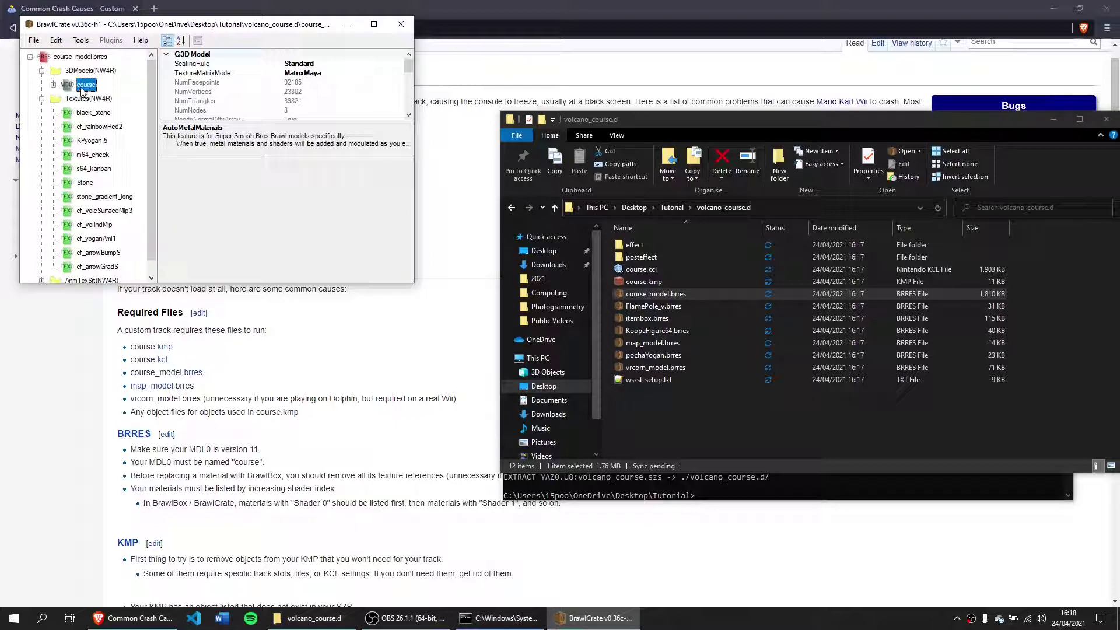
{"action": "key", "text": "alt+F4"}
{"action": "left_click", "coordinate": [699, 486]}
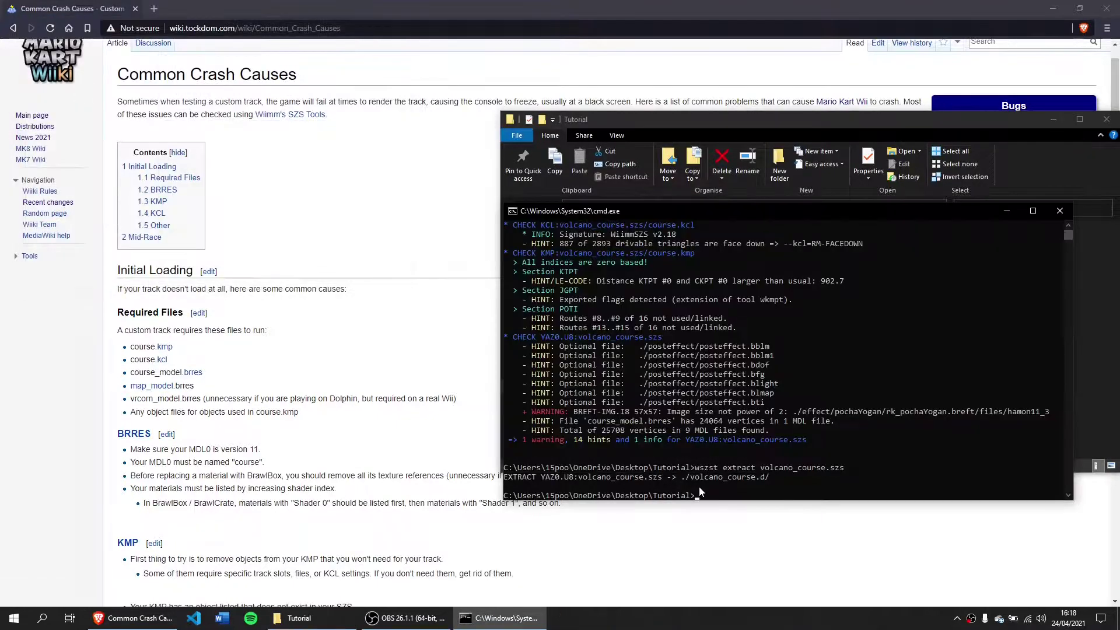
{"action": "scroll", "coordinate": [699, 486], "scroll_direction": "up", "scroll_amount": 1}
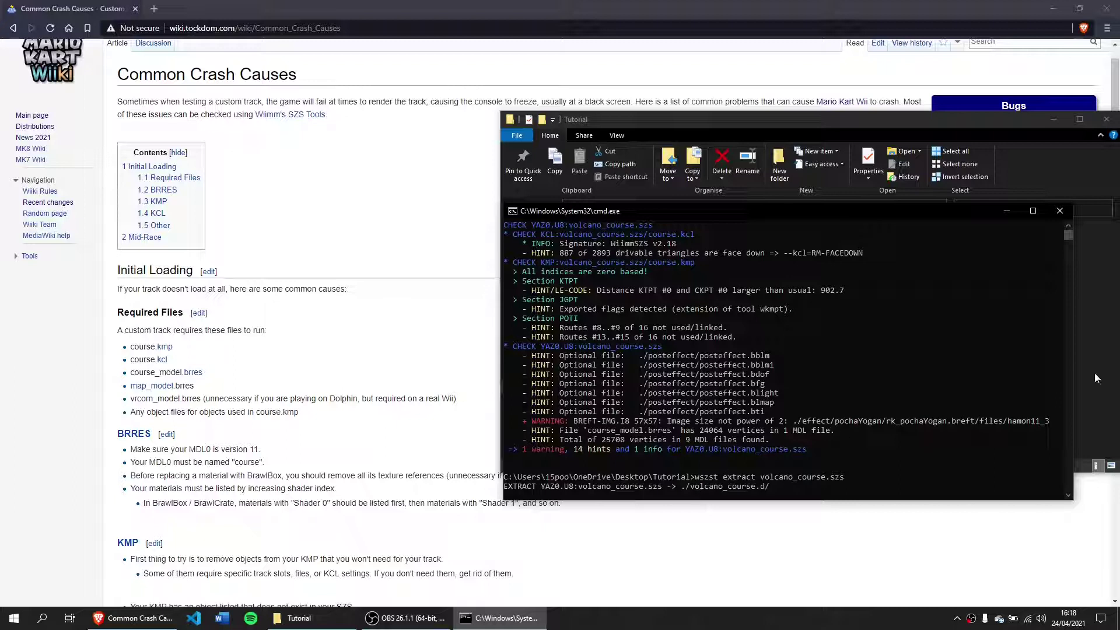
{"action": "left_click", "coordinate": [1098, 355]}
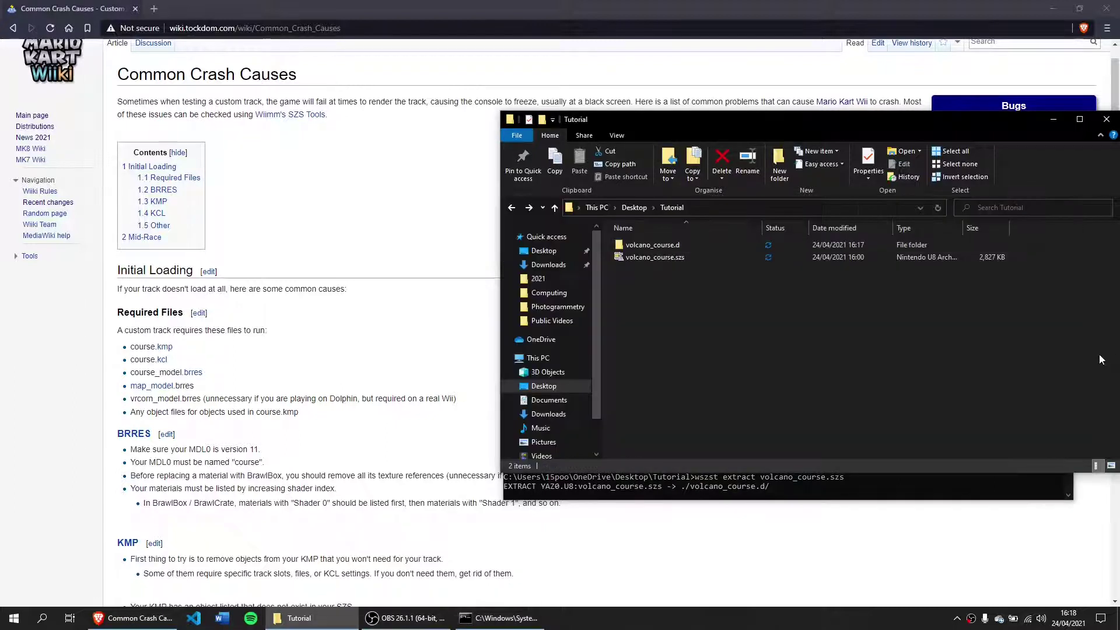
Reopen volcano_course.d and open course.kmp with VulcSoft KMP Cloud.
{"action": "left_click", "coordinate": [880, 494]}
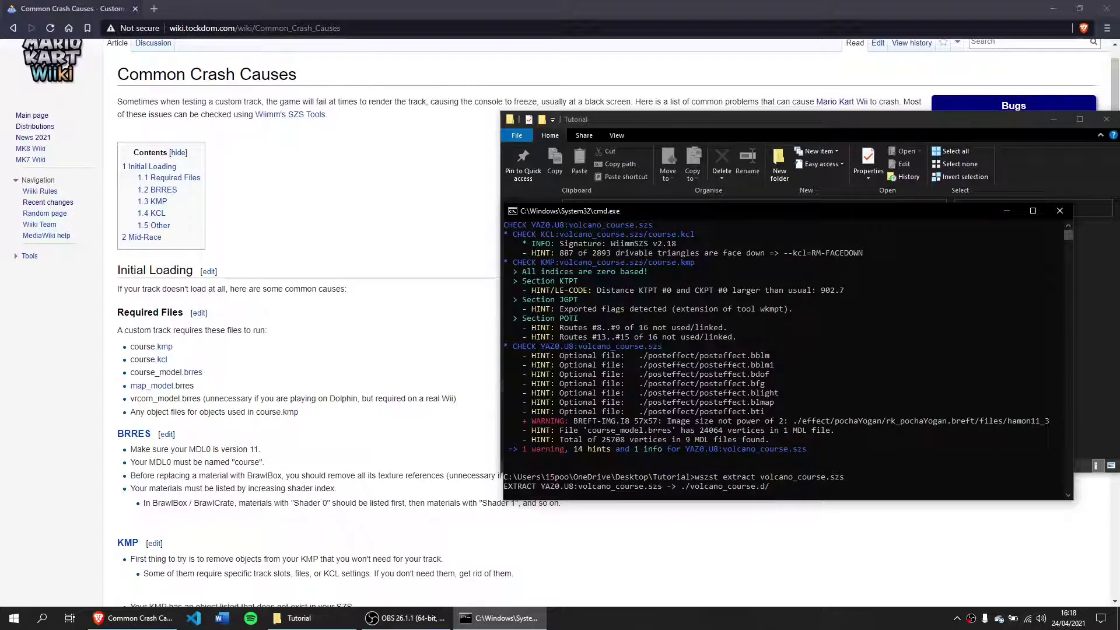
{"action": "left_click", "coordinate": [1090, 313]}
{"action": "double_click", "coordinate": [690, 245]}
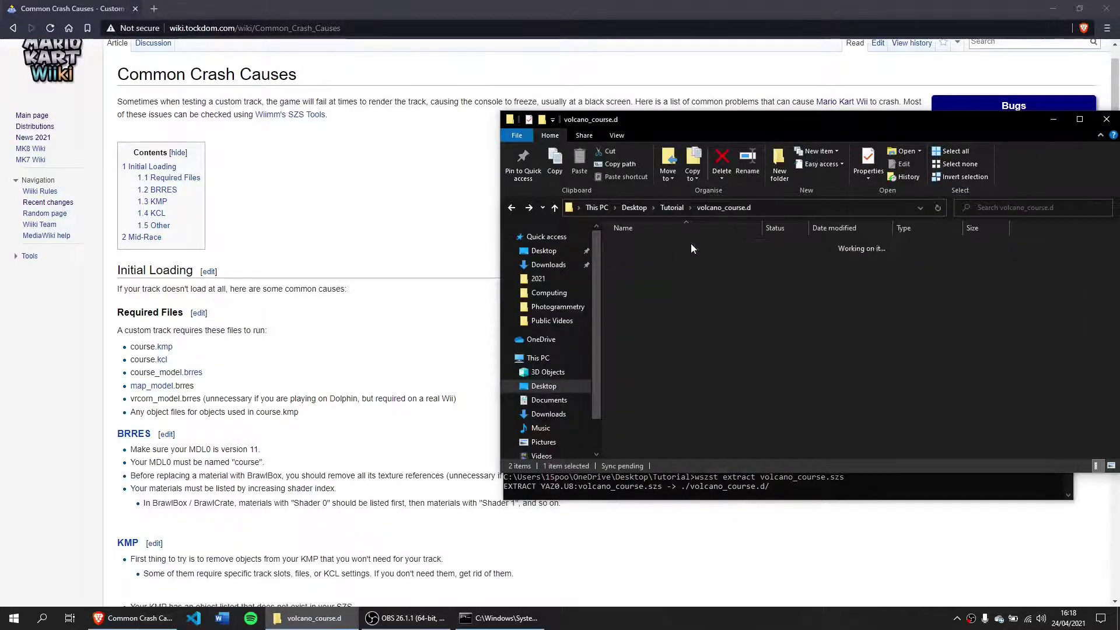
{"action": "left_click", "coordinate": [648, 282]}
{"action": "right_click", "coordinate": [666, 285]}
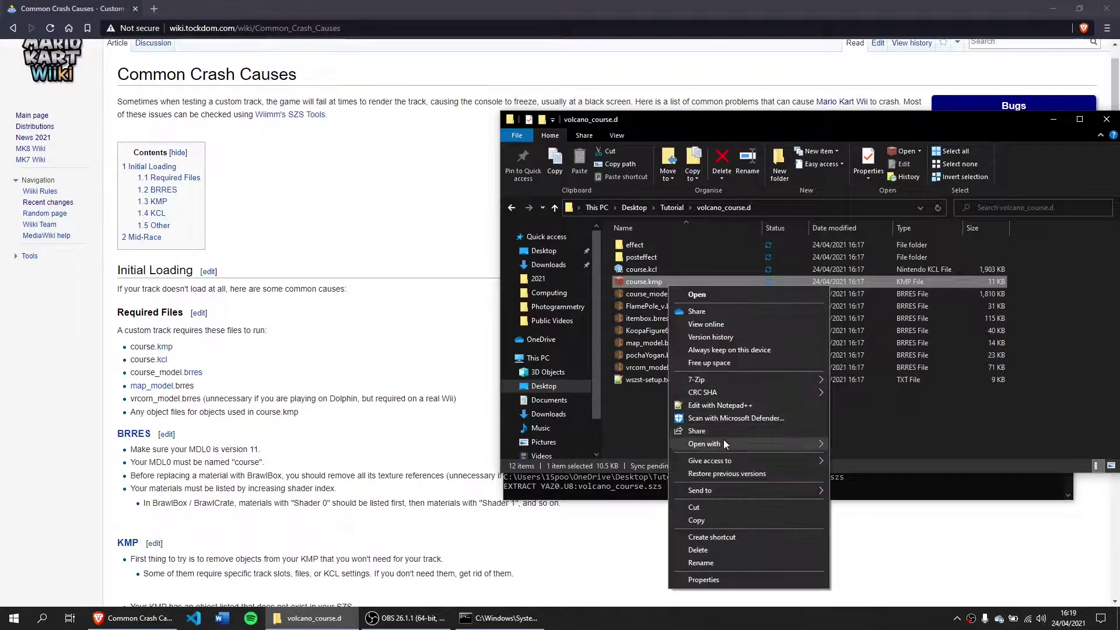
{"action": "mouse_move", "coordinate": [790, 445]}
{"action": "left_click", "coordinate": [844, 443]}
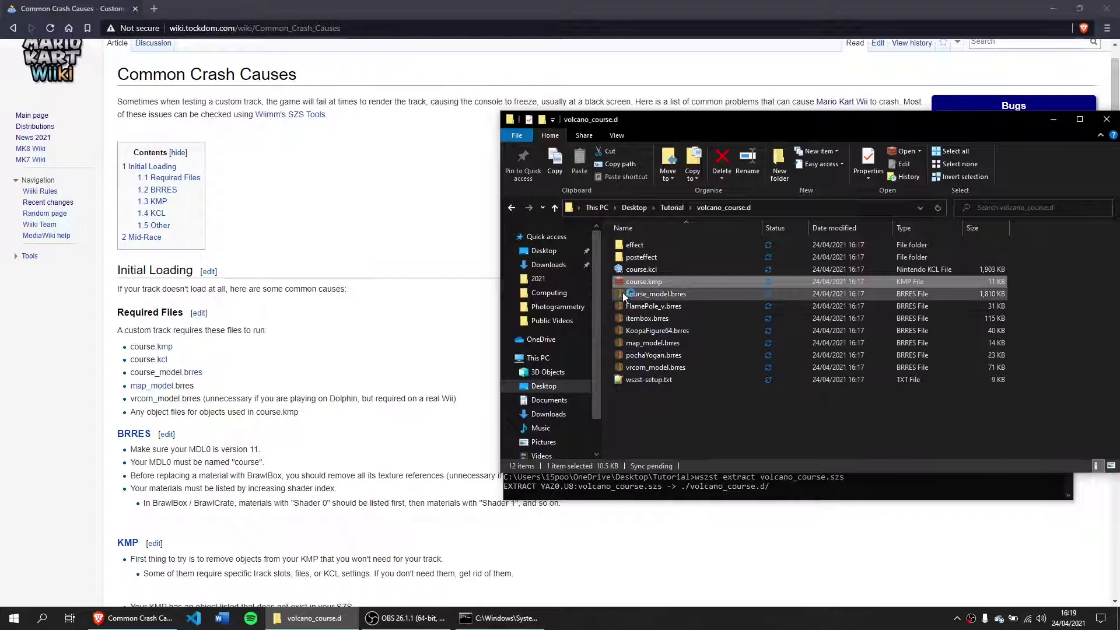
Expand course.kmp's Objects, review pochaYogan, itembox and FlamePole_v_big, then delete FlamePole_v_big.
{"action": "left_click", "coordinate": [74, 99]}
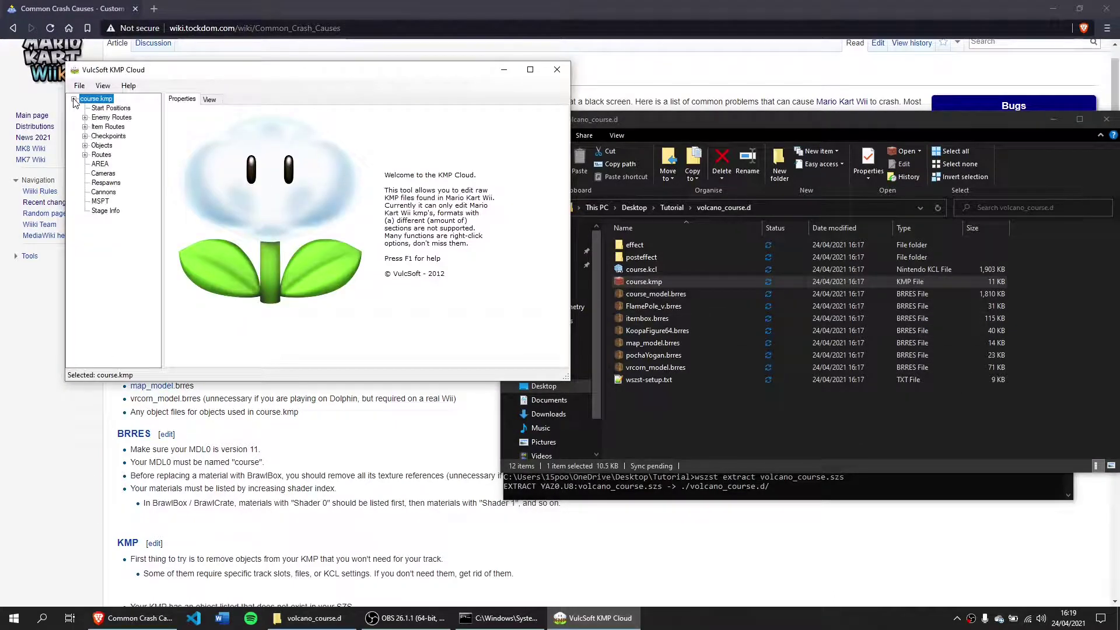
{"action": "left_click", "coordinate": [85, 145]}
{"action": "left_click", "coordinate": [120, 154]}
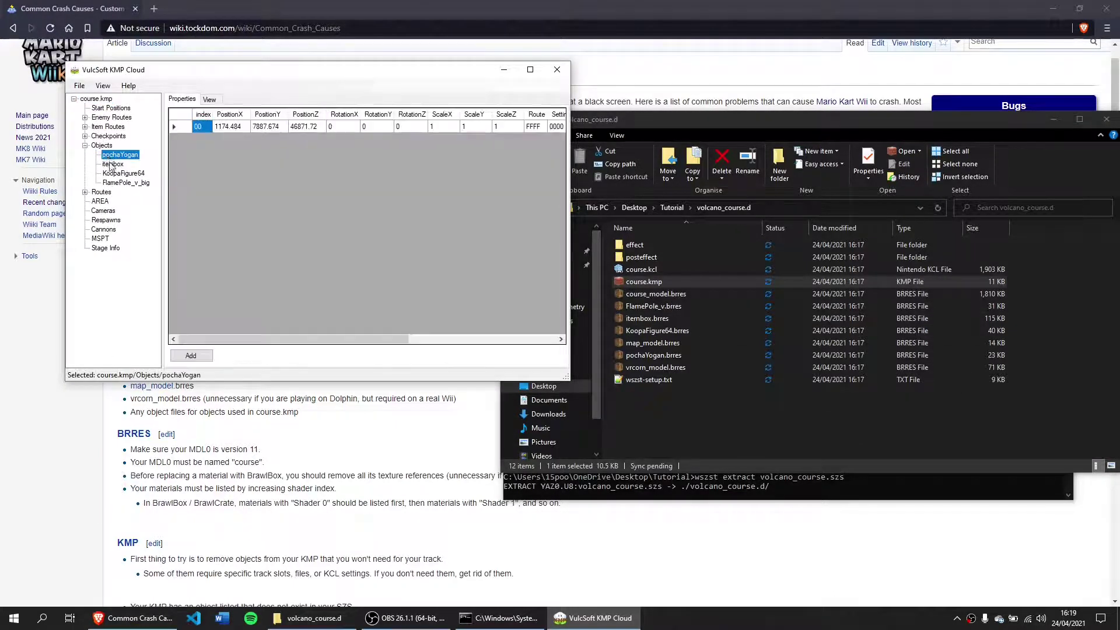
{"action": "left_click", "coordinate": [112, 164]}
{"action": "left_click", "coordinate": [115, 182]}
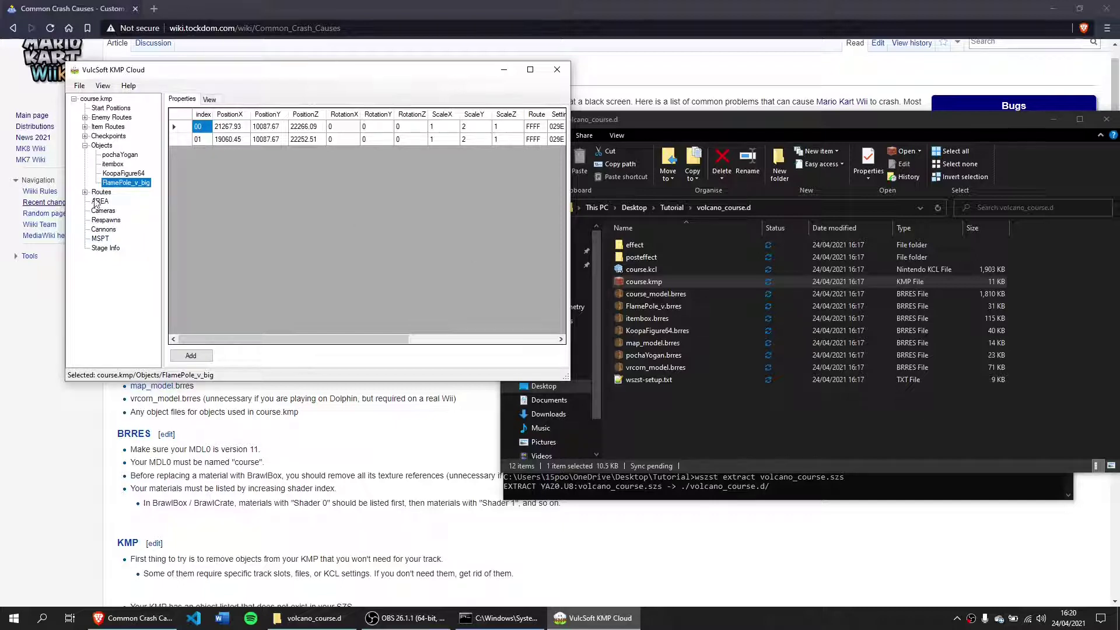
{"action": "right_click", "coordinate": [120, 186]}
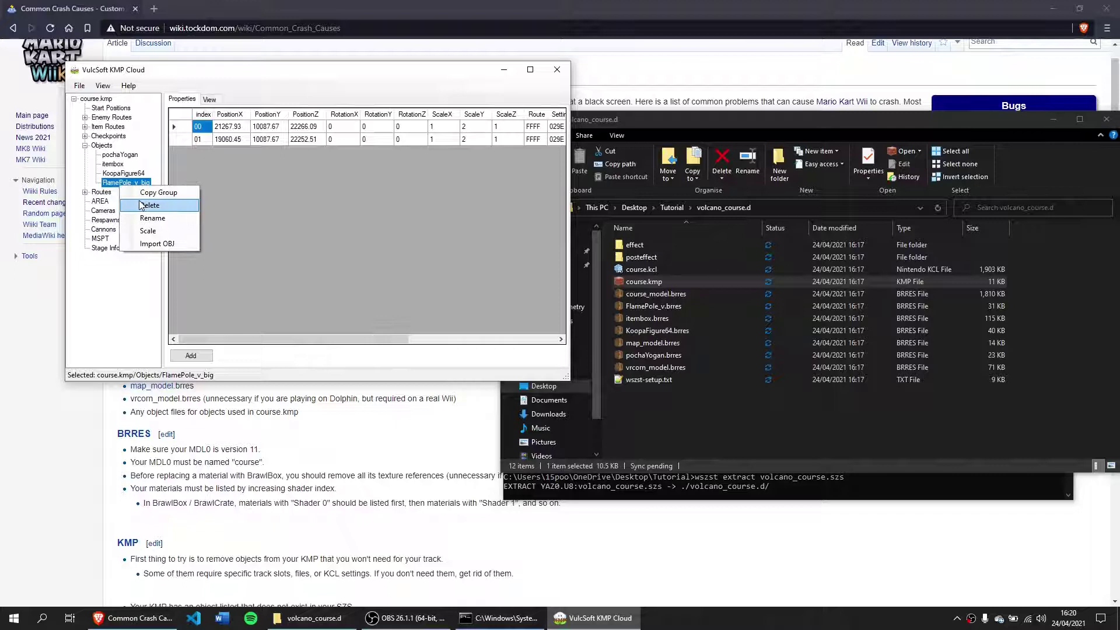
{"action": "left_click", "coordinate": [140, 204]}
{"action": "key", "text": "Return"}
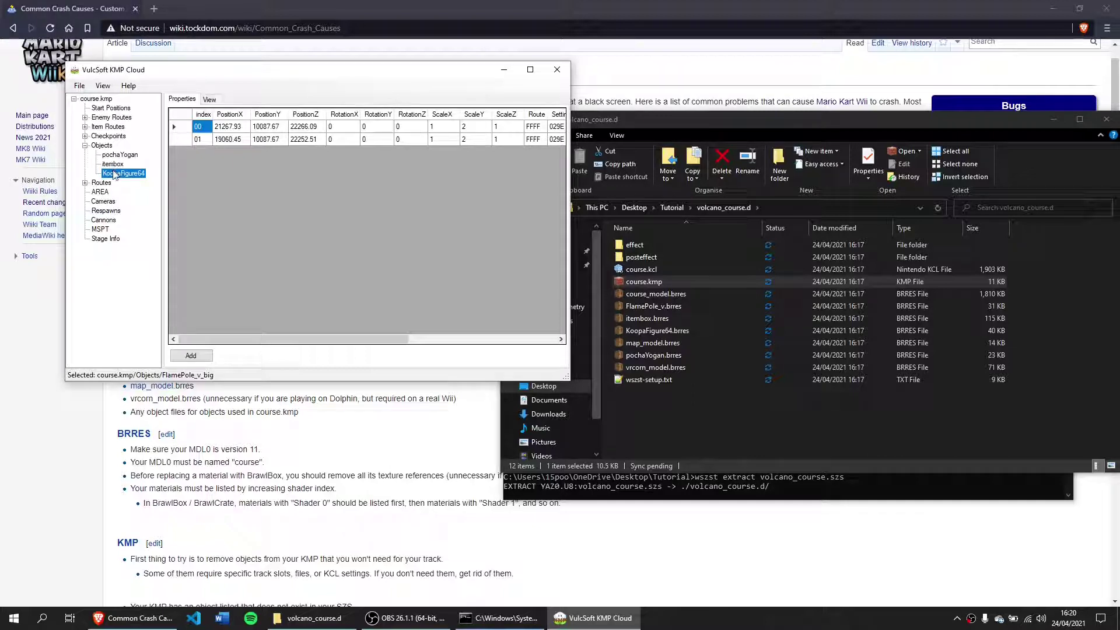
Close KMP Cloud and enter wszst extract volcano_course.szs at the console prompt.
{"action": "left_click", "coordinate": [557, 70]}
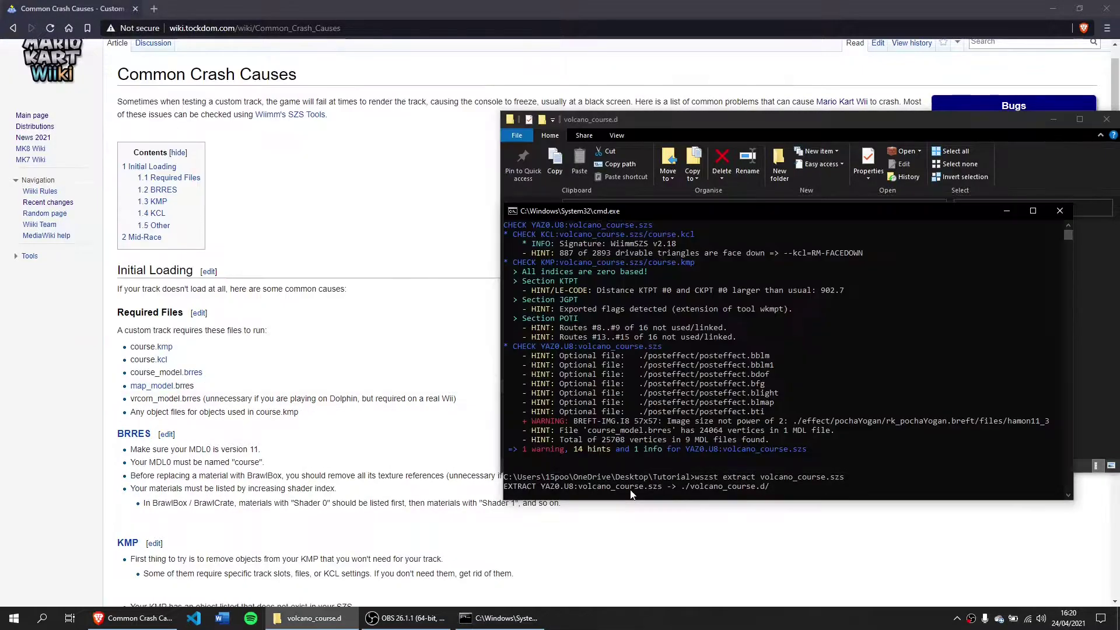
{"action": "type", "text": "wszst extract volcano_course.szs"}
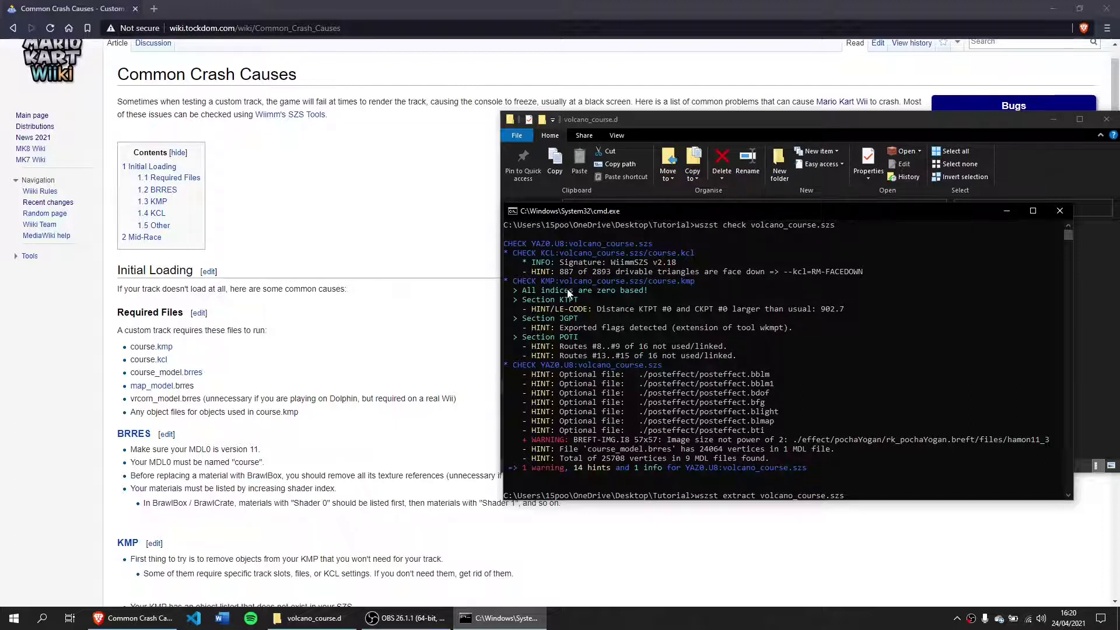
{"action": "scroll", "coordinate": [336, 466], "scroll_direction": "up", "scroll_amount": 1}
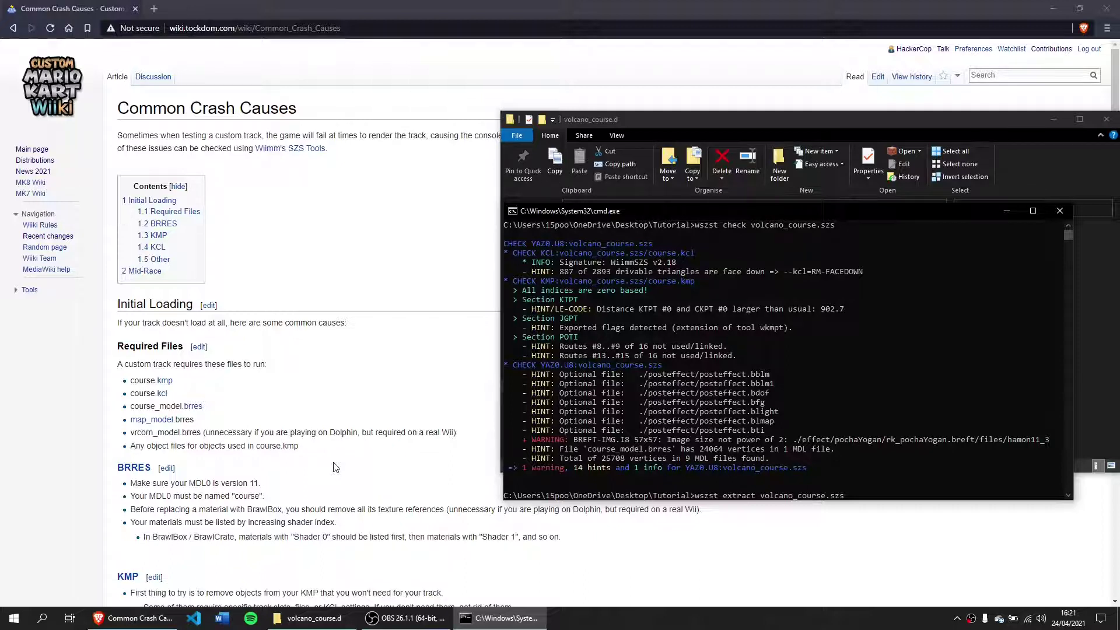
Close the console window and select course.kmp in volcano_course.d.
{"action": "key", "text": "alt+F4"}
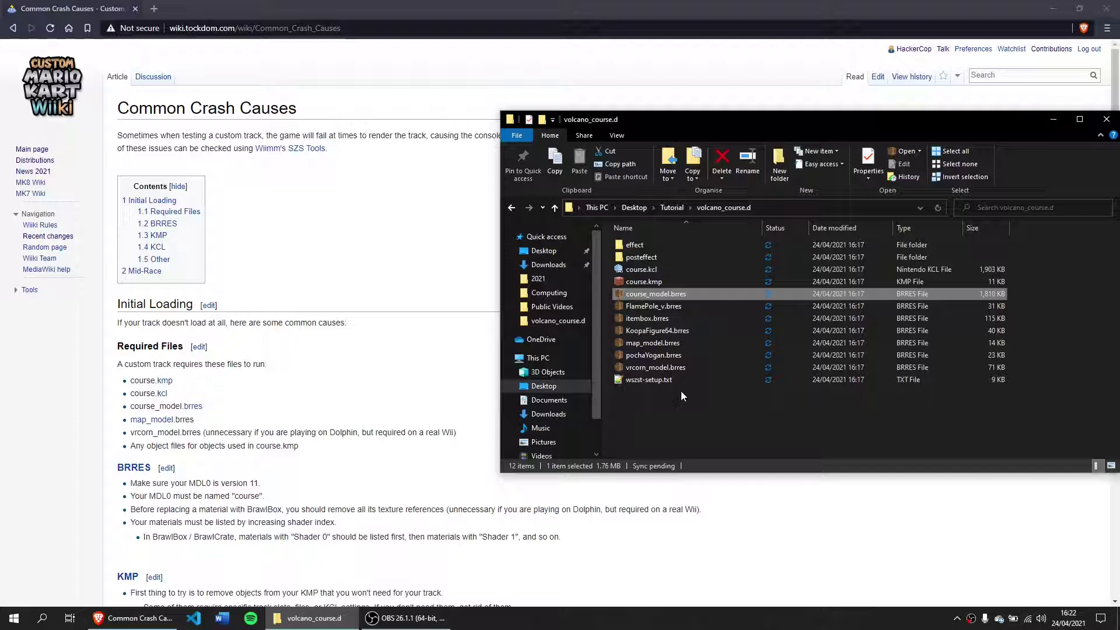
{"action": "key", "text": "Up"}
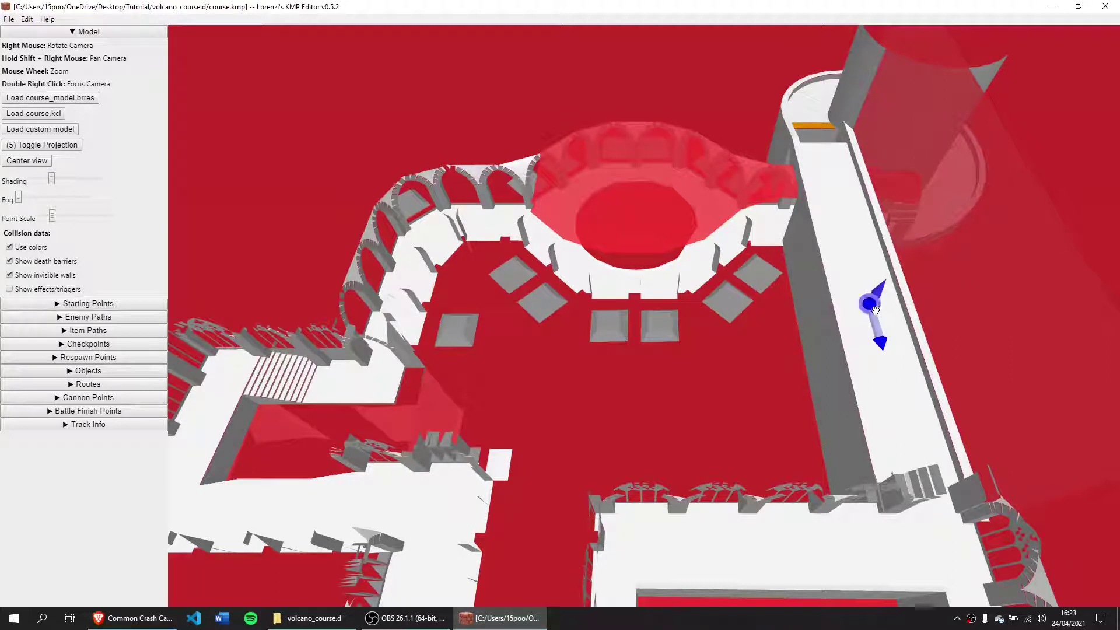
Set the start point's Rot. Y to 90 with Rot. Z at 0, then expand Respawn Points.
{"action": "mouse_move", "coordinate": [875, 309]}
{"action": "left_mouse_down"}
{"action": "mouse_move", "coordinate": [783, 331]}
{"action": "mouse_move", "coordinate": [771, 348]}
{"action": "mouse_move", "coordinate": [892, 310]}
{"action": "mouse_move", "coordinate": [878, 314]}
{"action": "left_mouse_up"}
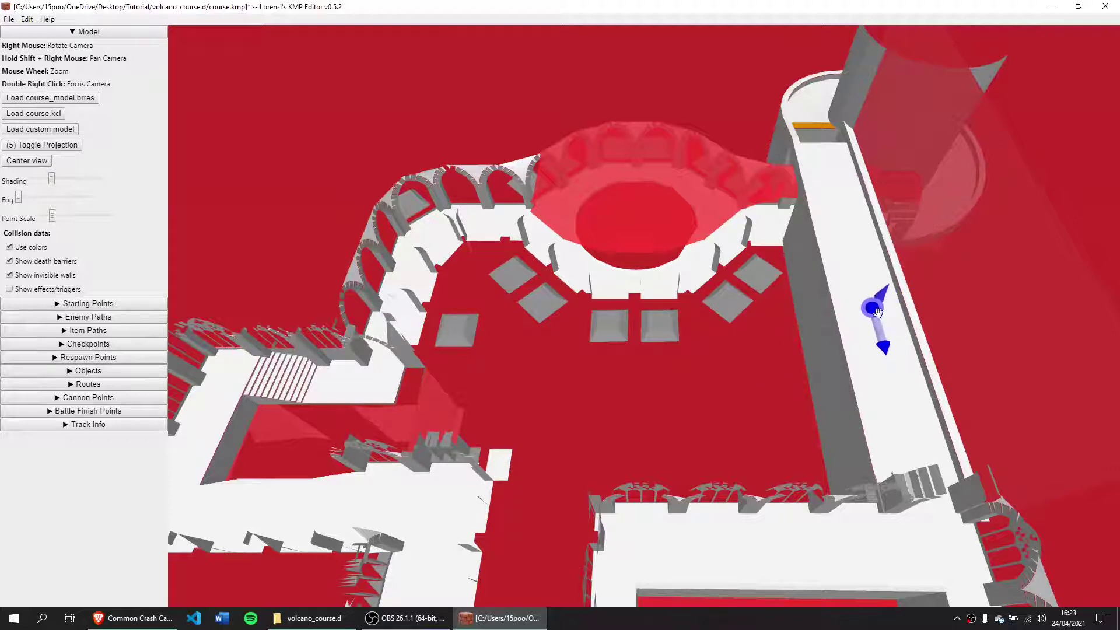
{"action": "left_click", "coordinate": [111, 304]}
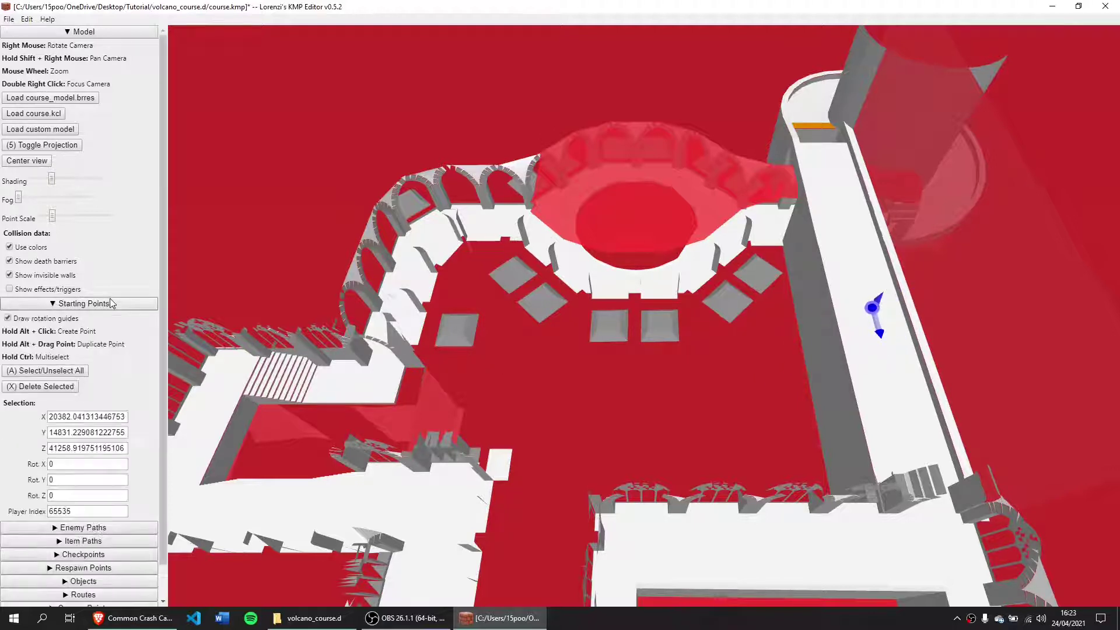
{"action": "left_click", "coordinate": [59, 496]}
{"action": "type", "text": "9"}
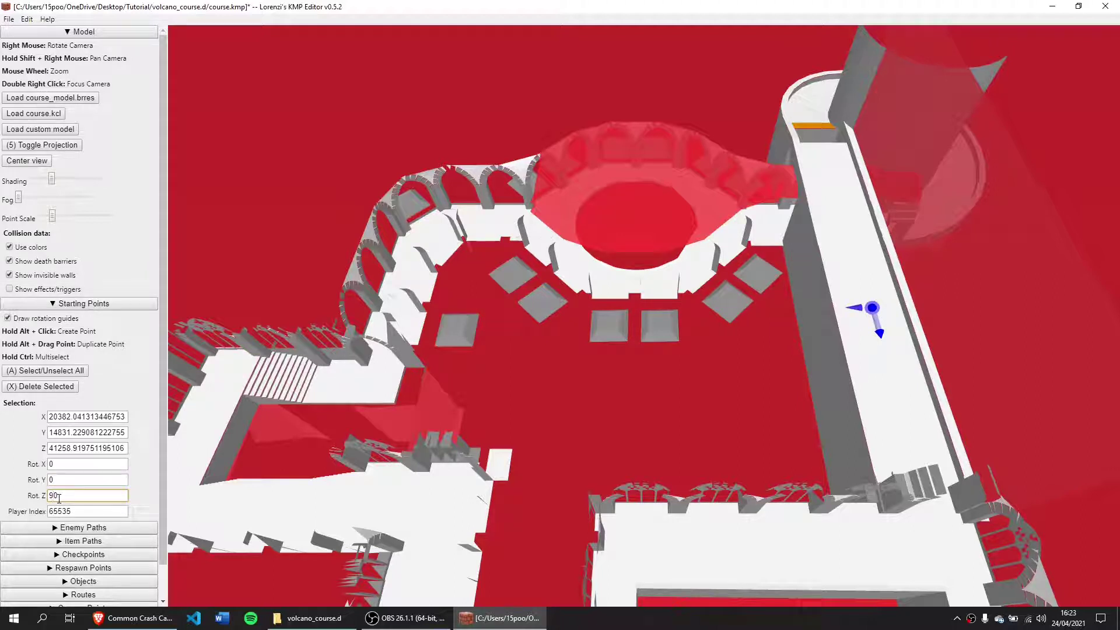
{"action": "key", "text": "BackSpace"}
{"action": "left_click", "coordinate": [51, 480]}
{"action": "type", "text": "9"}
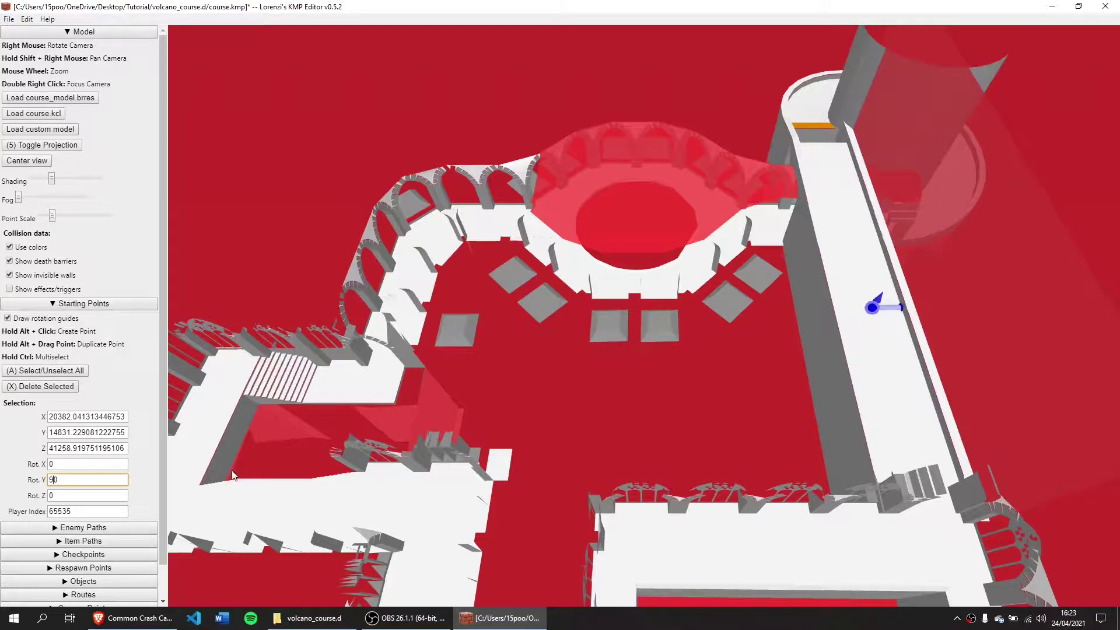
{"action": "scroll", "coordinate": [84, 537], "scroll_direction": "down", "scroll_amount": 1}
{"action": "left_click", "coordinate": [83, 533]}
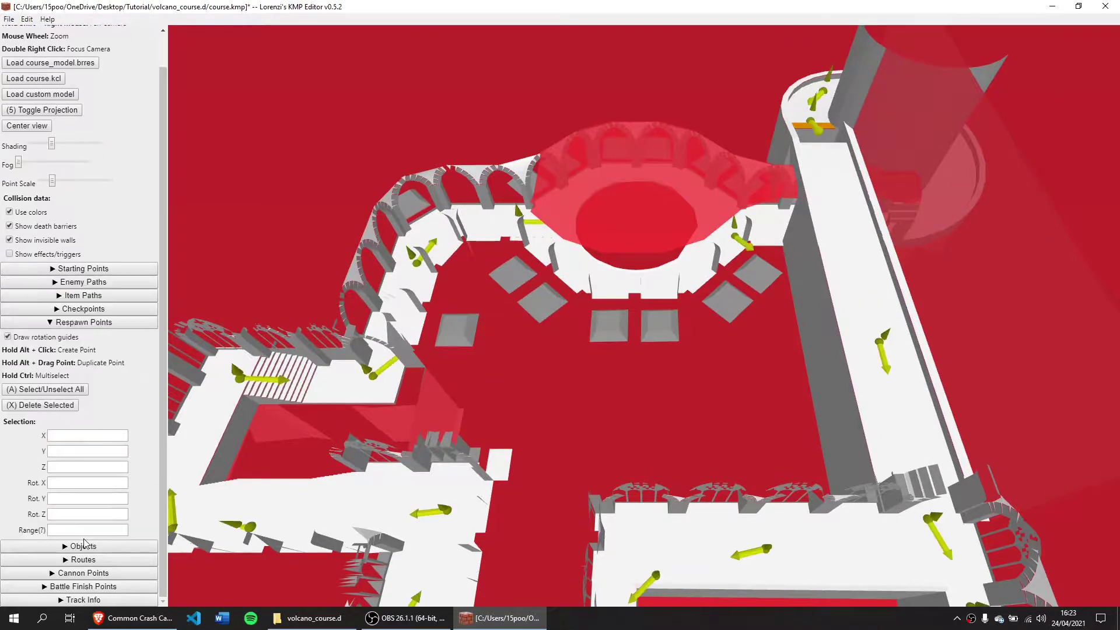